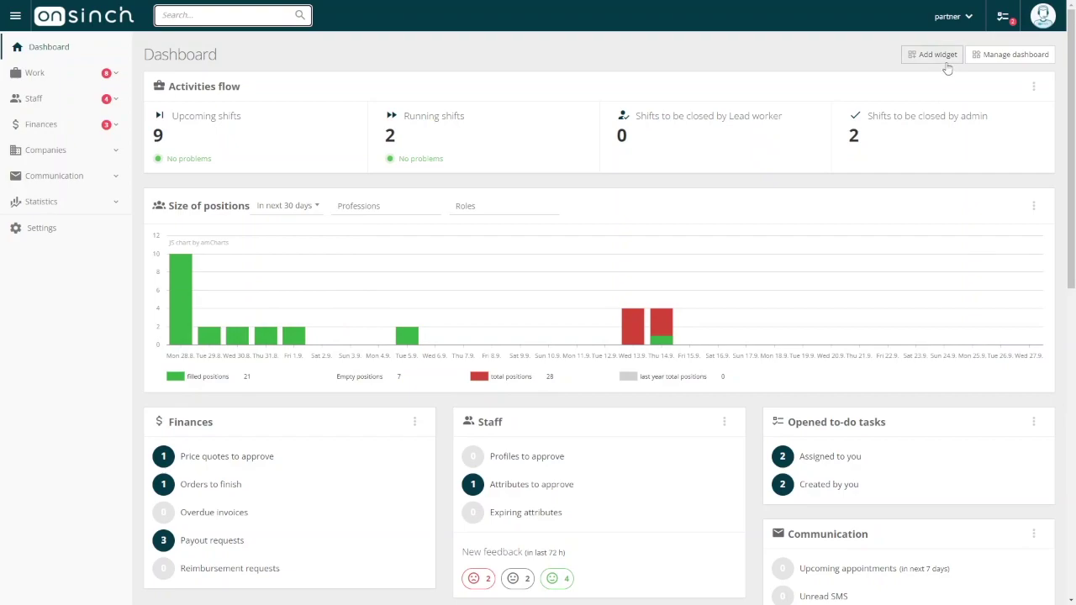
- Check the Size of positions widget options and browse the Work, Staff, Finances, Companies, Communication and Statistics sidebar sections
left_click(1034, 207)
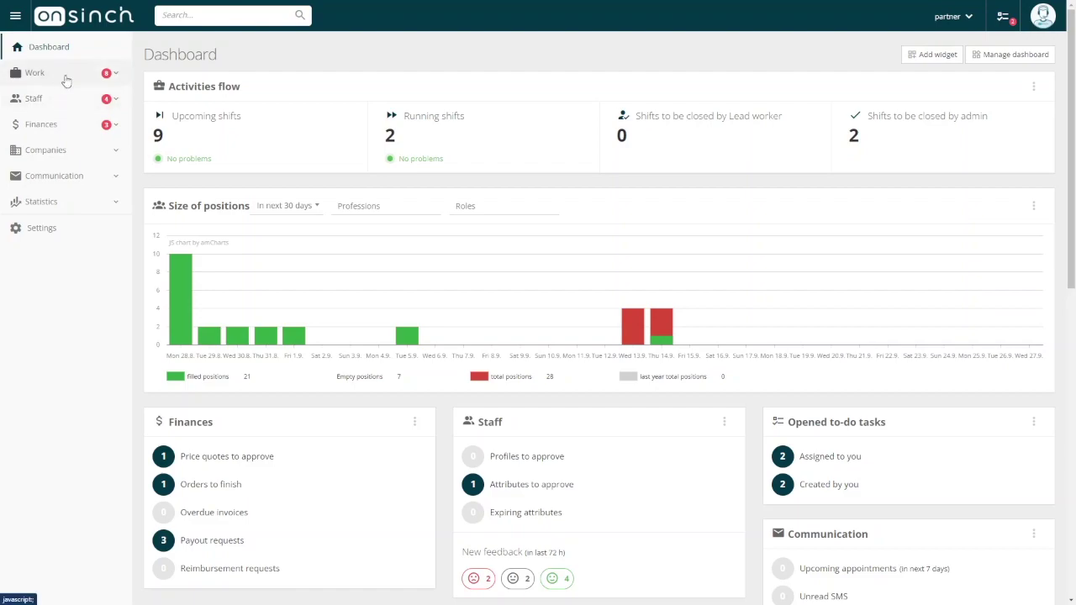
left_click(117, 75)
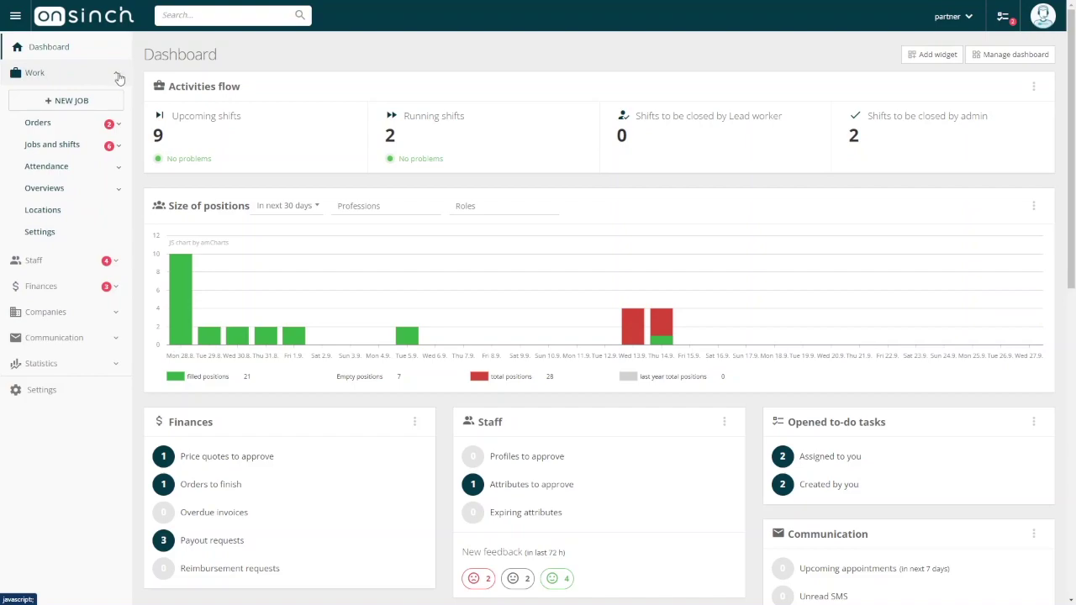
left_click(118, 78)
left_click(106, 101)
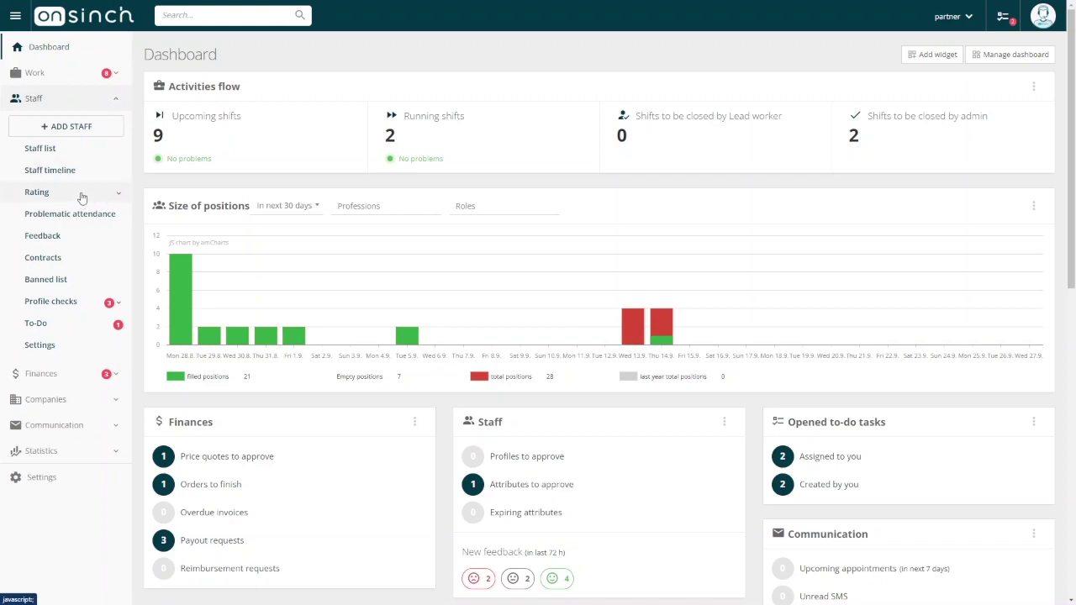
left_click(109, 102)
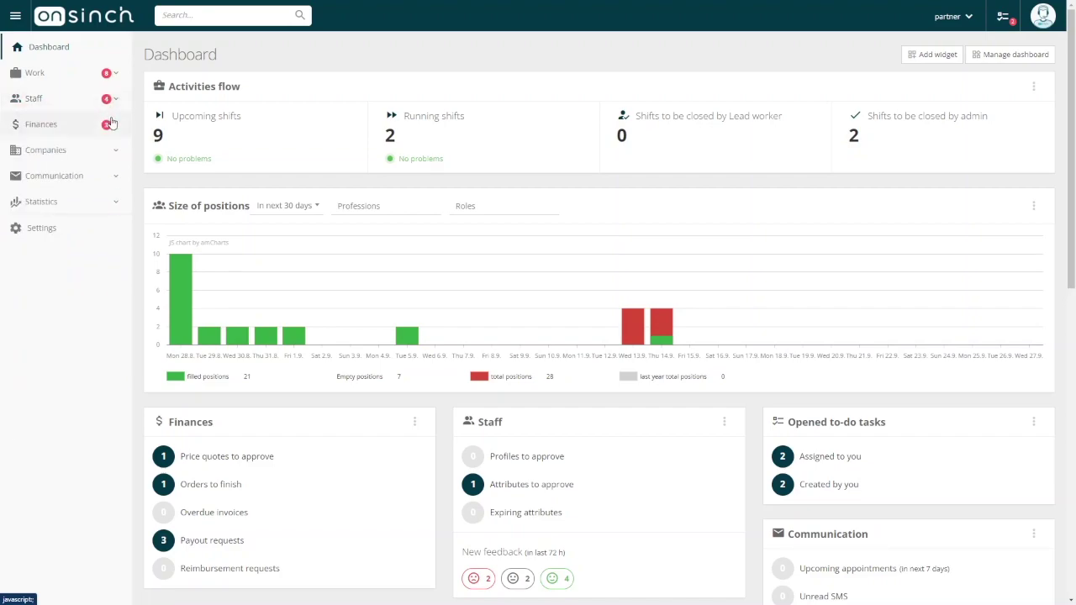
left_click(111, 124)
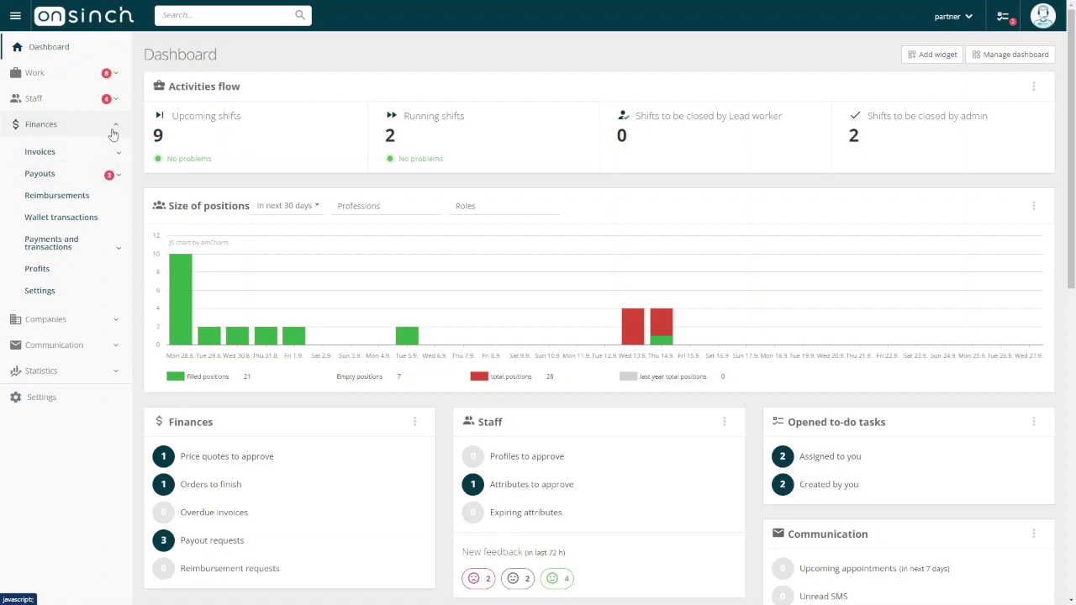
left_click(112, 126)
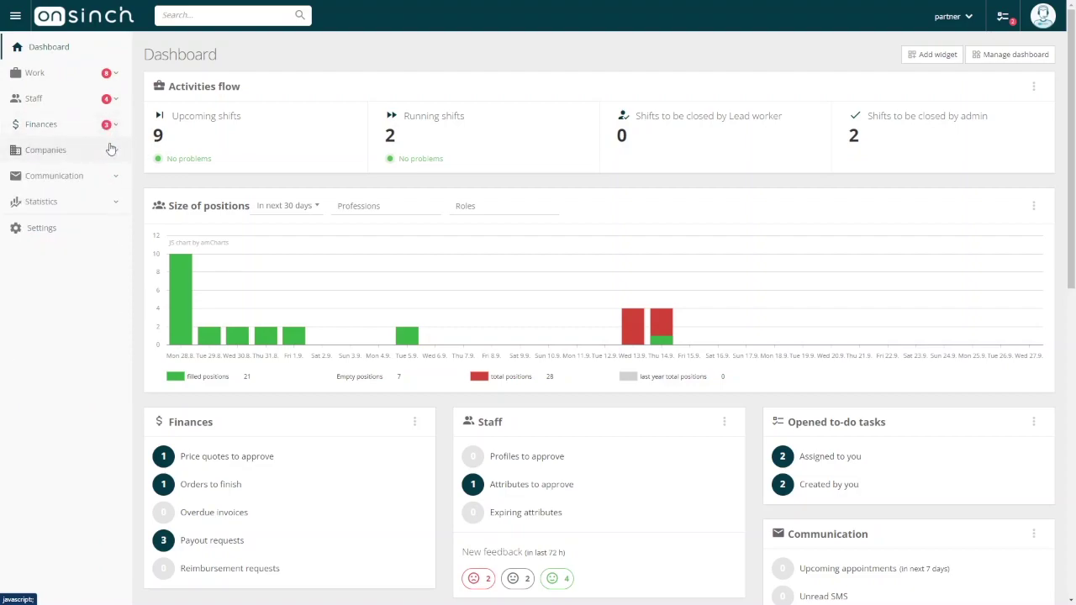
left_click(110, 149)
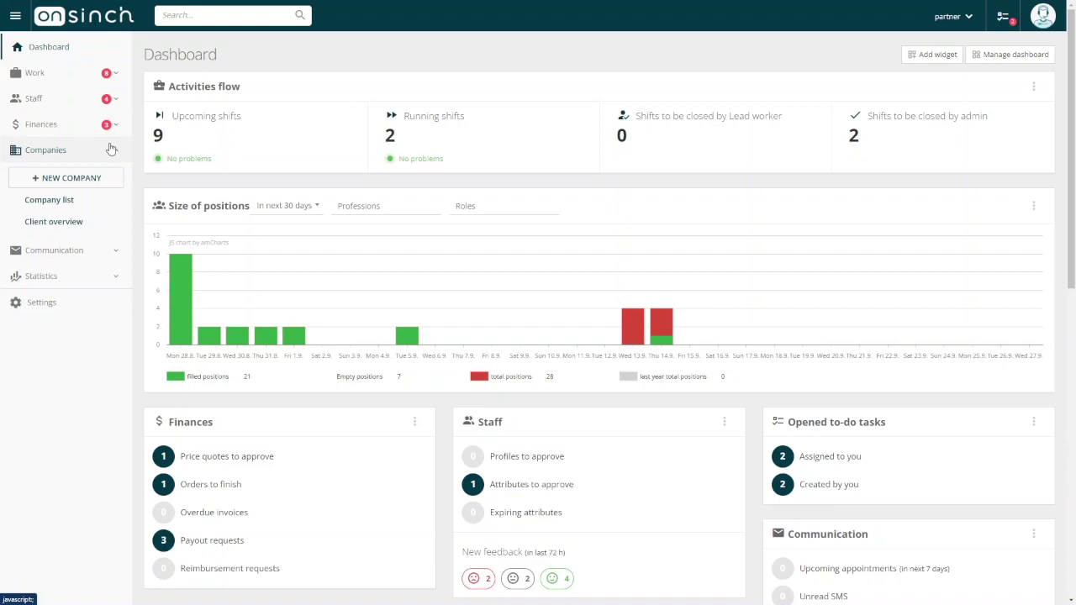
left_click(104, 250)
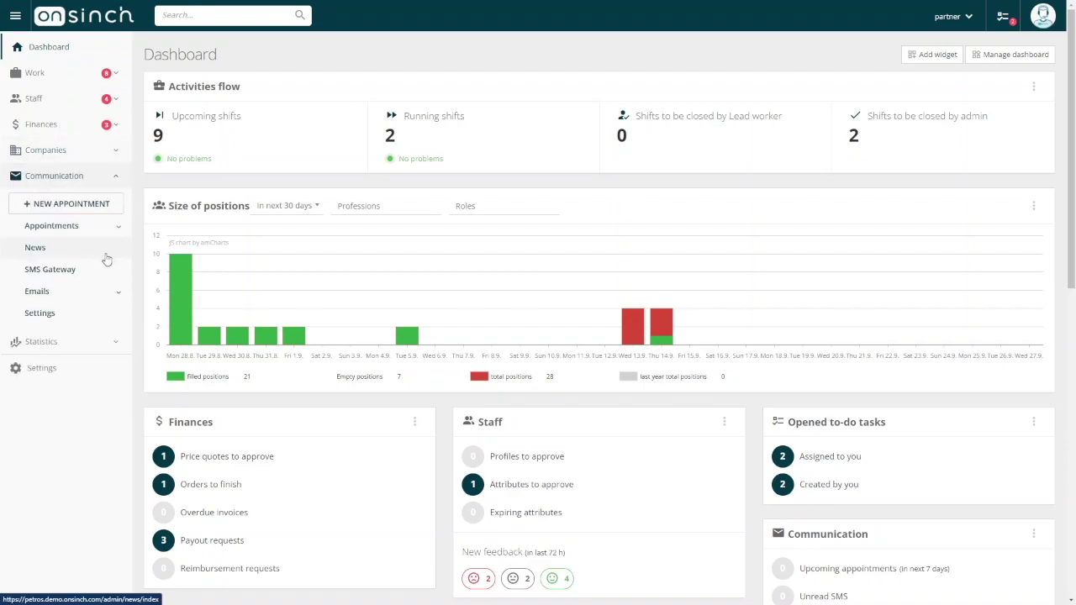
left_click(114, 341)
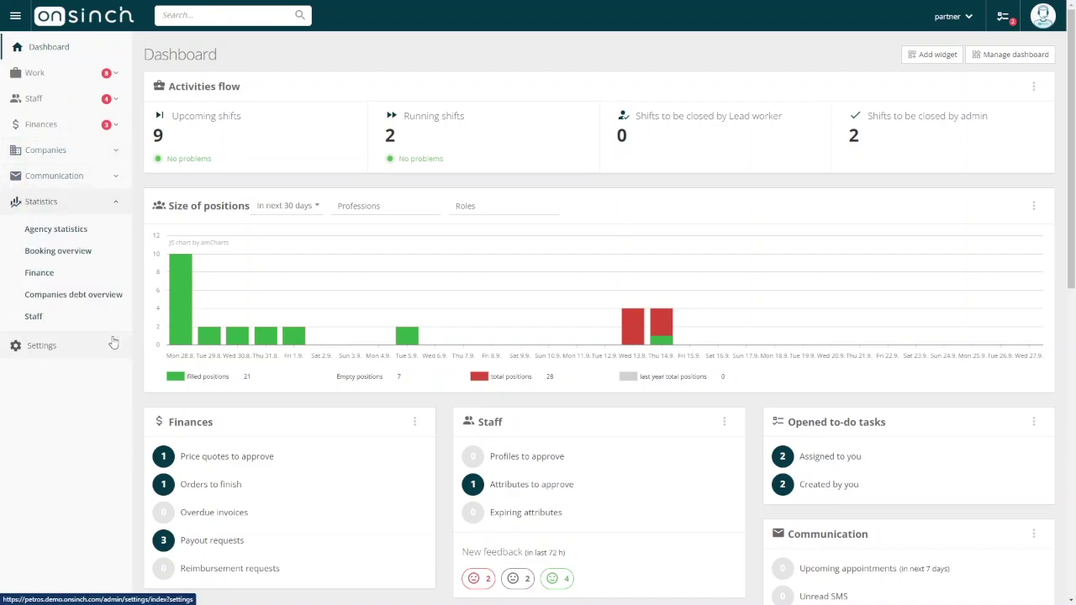
left_click(121, 206)
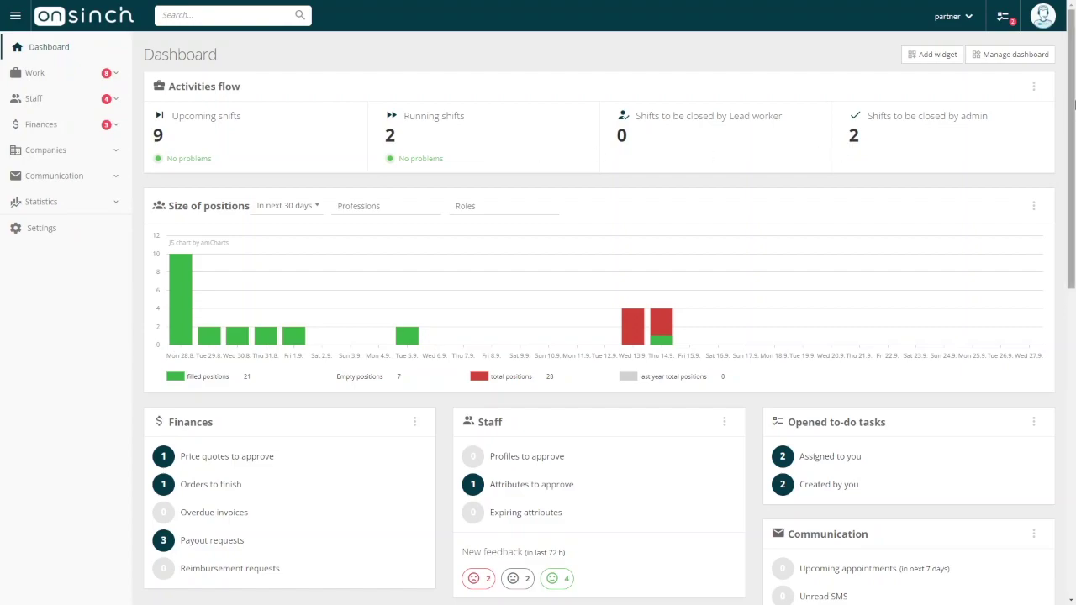
- Scroll down to the Running and Upcoming shift lists and preview the company and lead worker cards
scroll(597, 154, "down", 3)
scroll(598, 320, "down", 4)
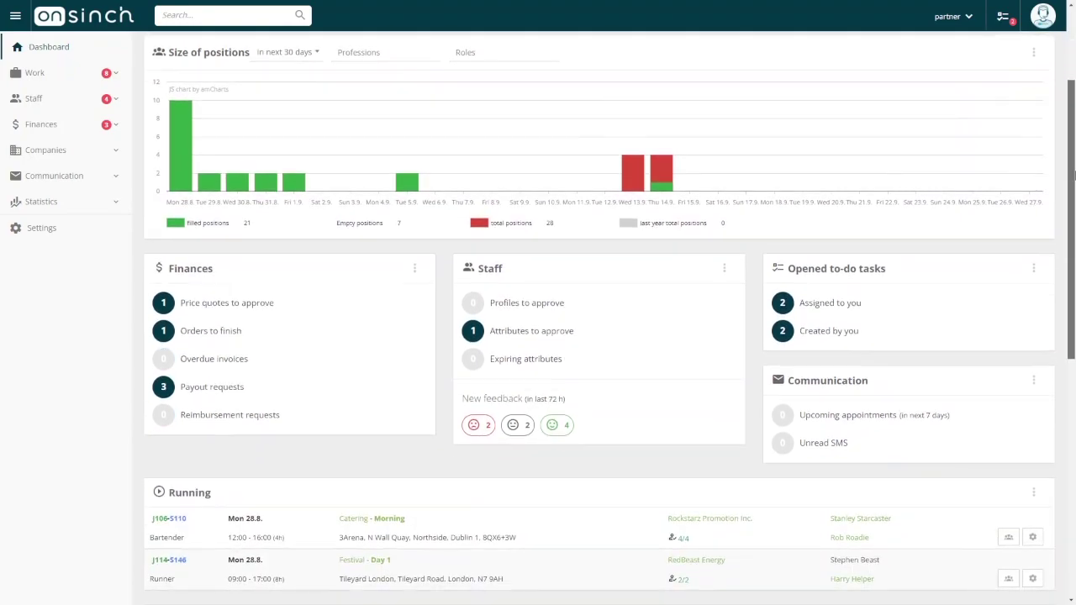
left_click_drag(1073, 260, 1070, 378)
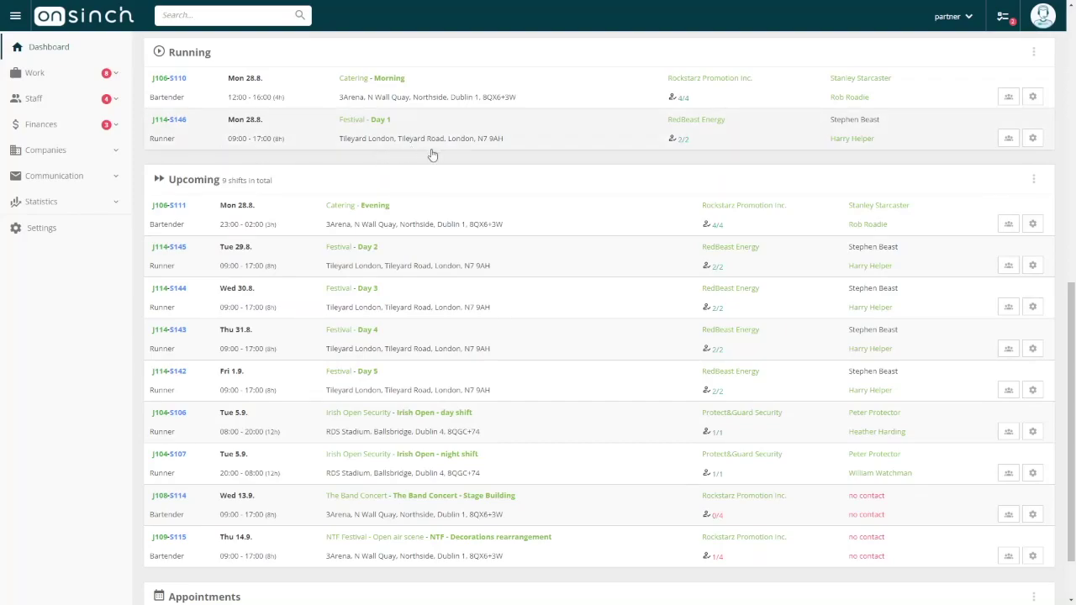
mouse_move(721, 125)
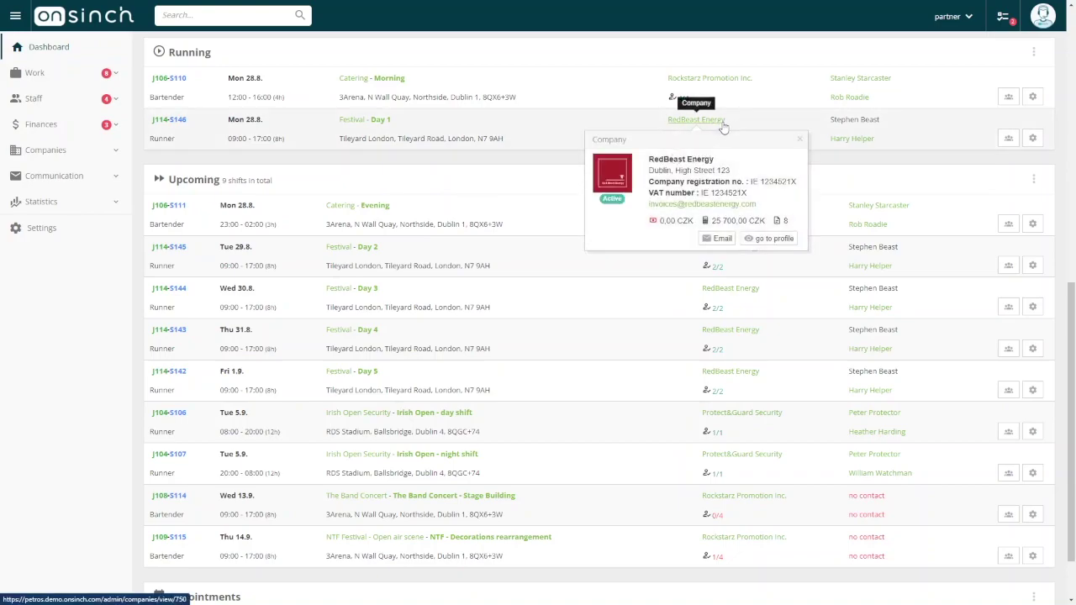
mouse_move(853, 139)
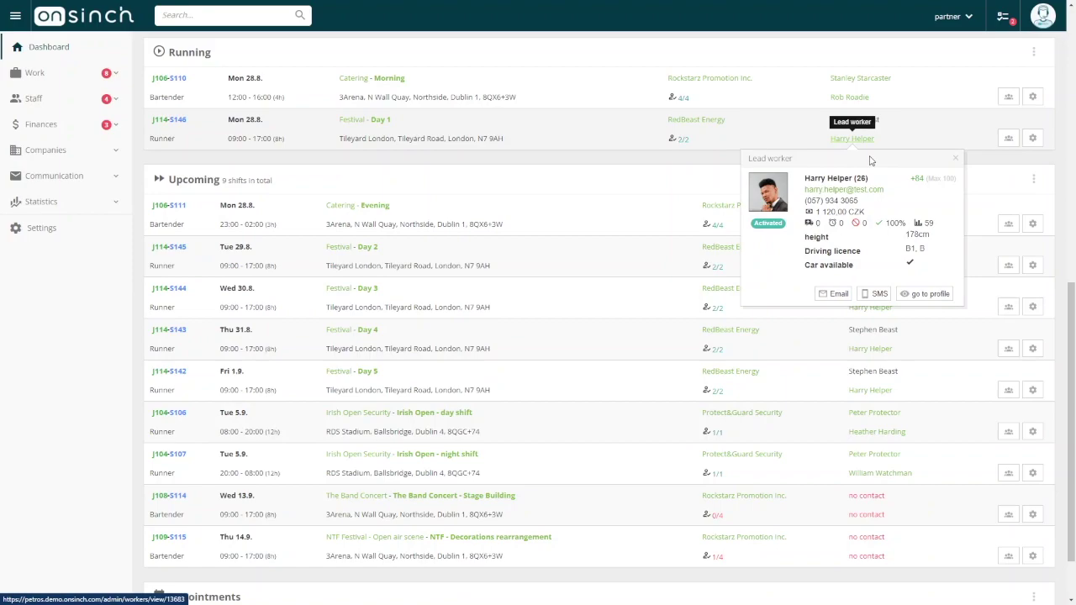
- Search the app for the staff member and open their profile
left_click(208, 17)
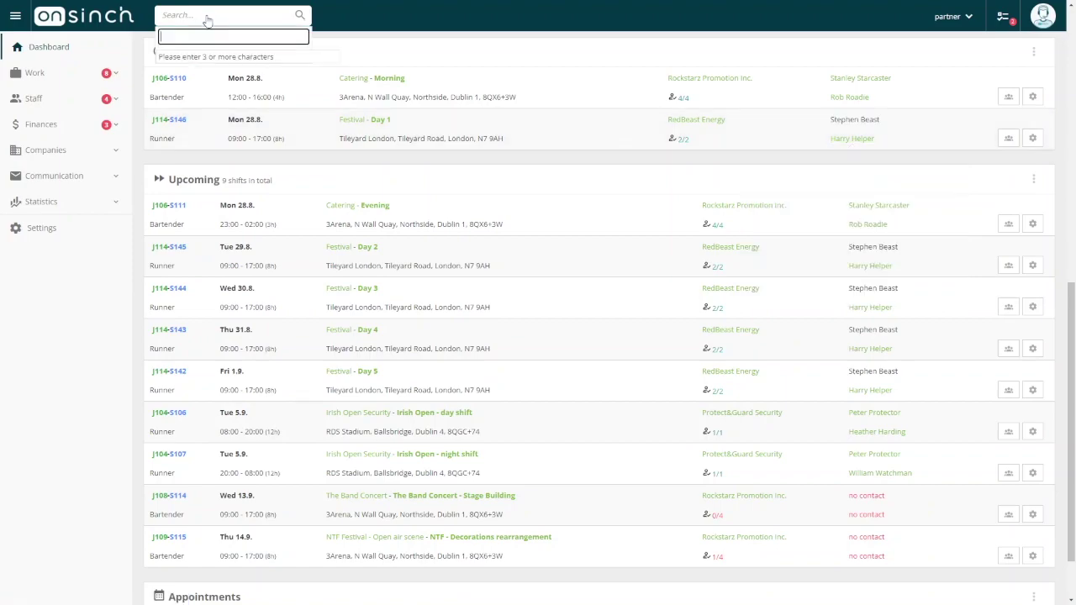
type("harry")
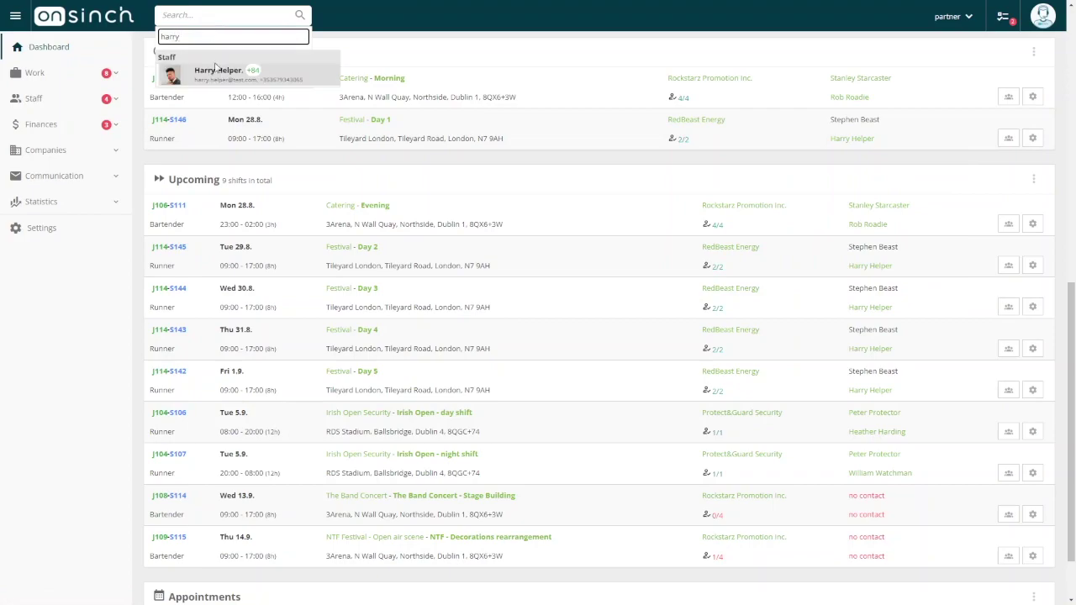
left_click(216, 73)
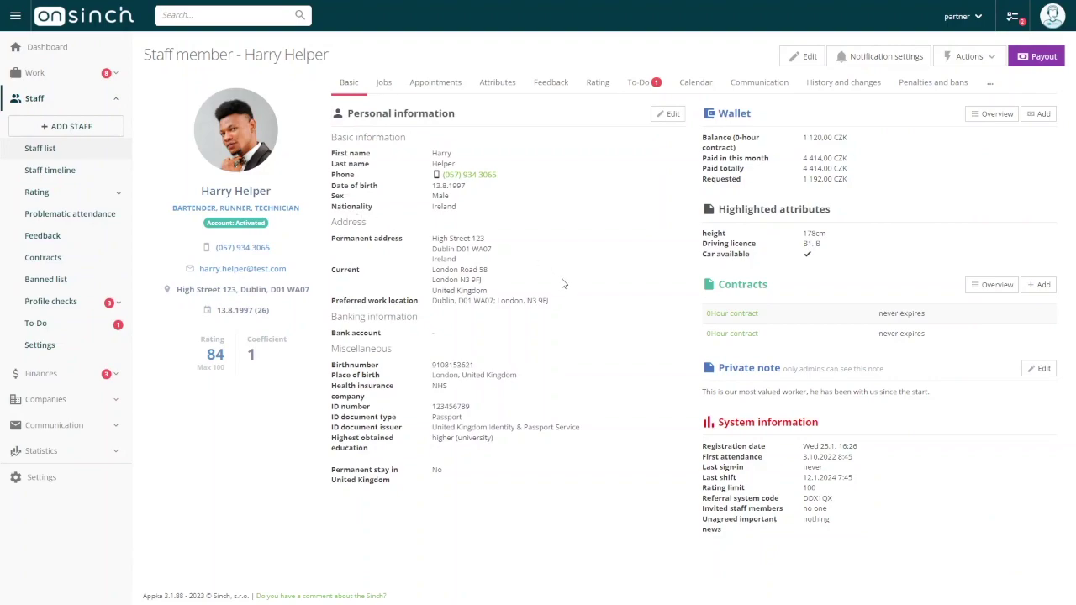
- Review the profile's jobs, attendance, attributes, to-dos, August 2023 calendar and communication, ending on Statistics
left_click(384, 88)
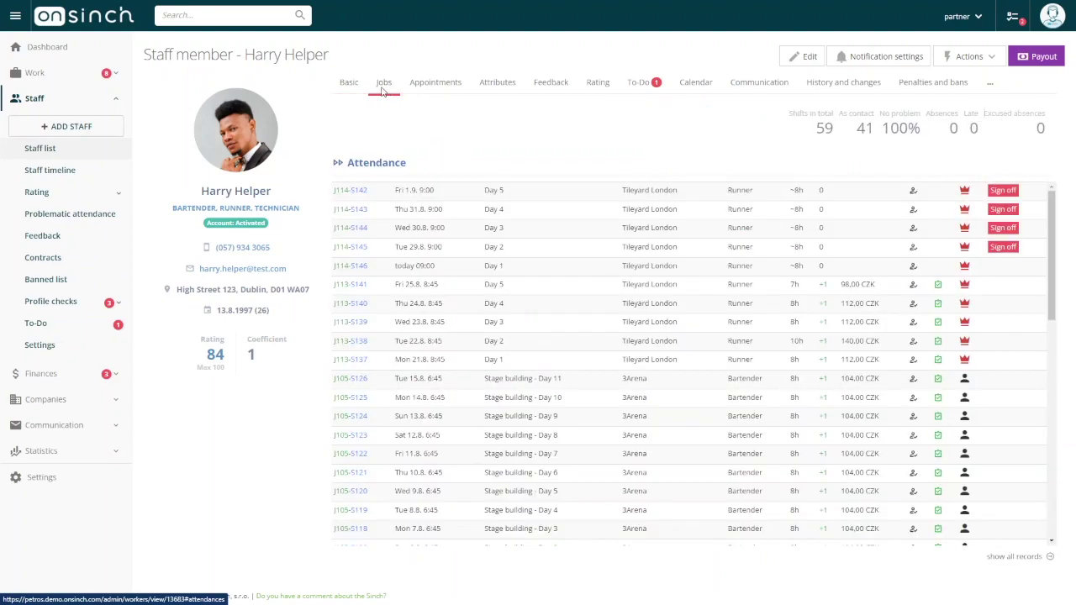
left_click(433, 83)
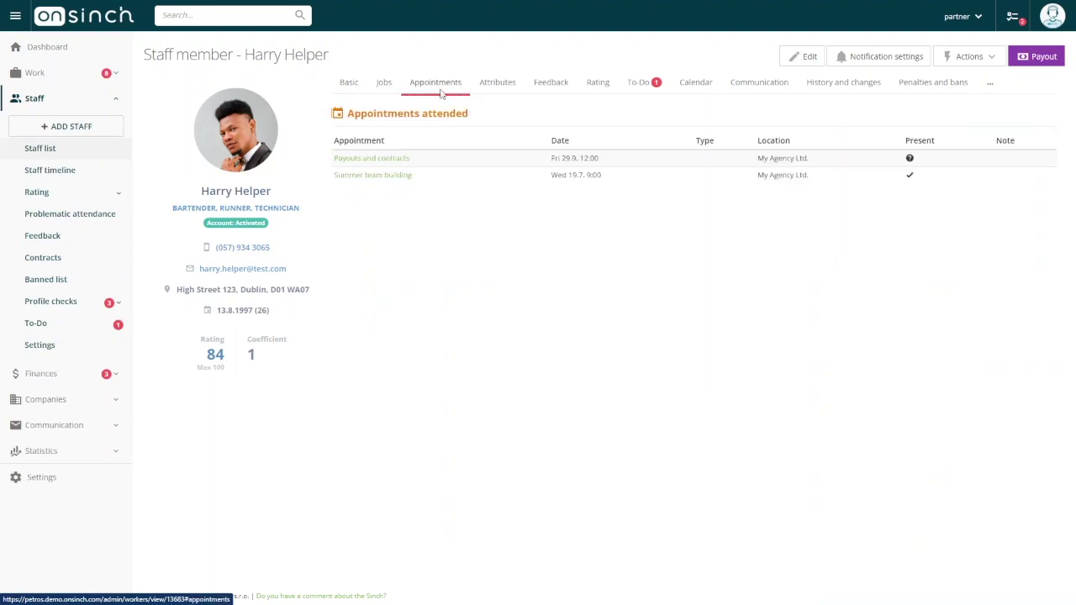
left_click(492, 88)
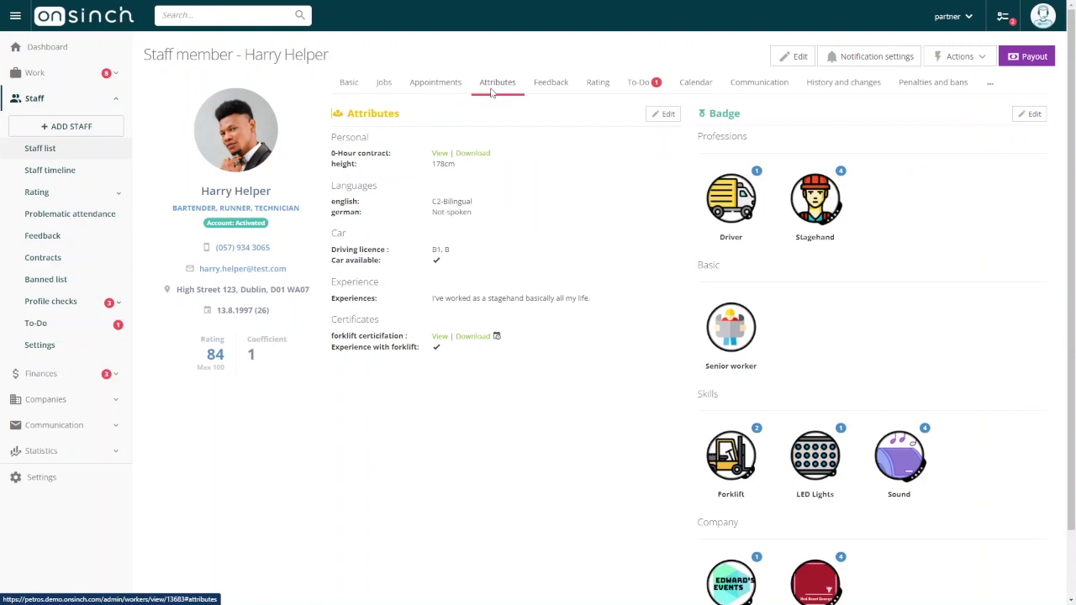
left_click(653, 87)
left_click(694, 83)
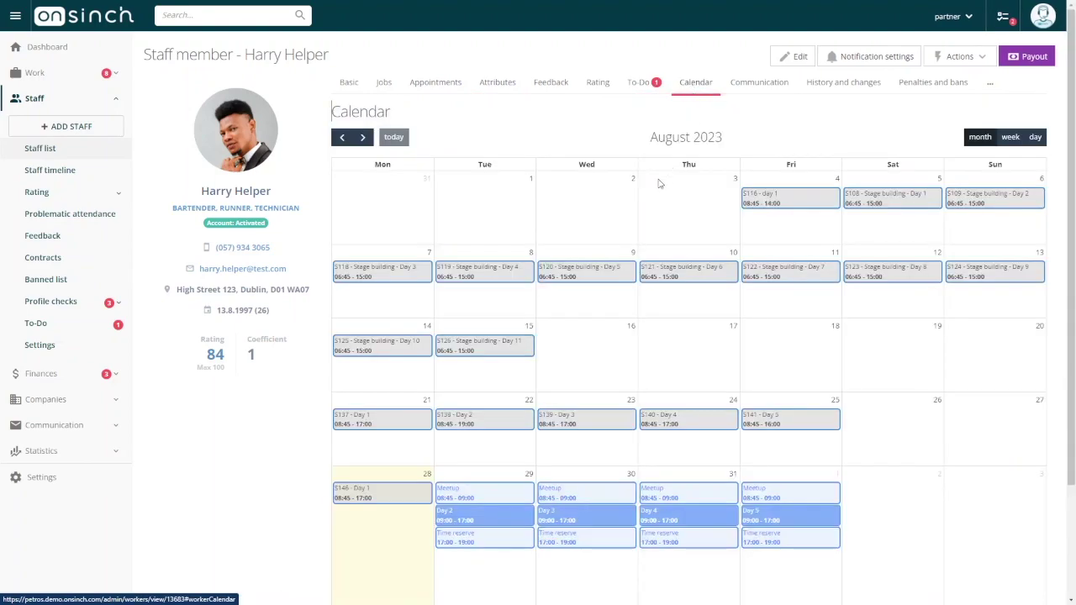
scroll(657, 187, "down", 2)
scroll(654, 189, "up", 2)
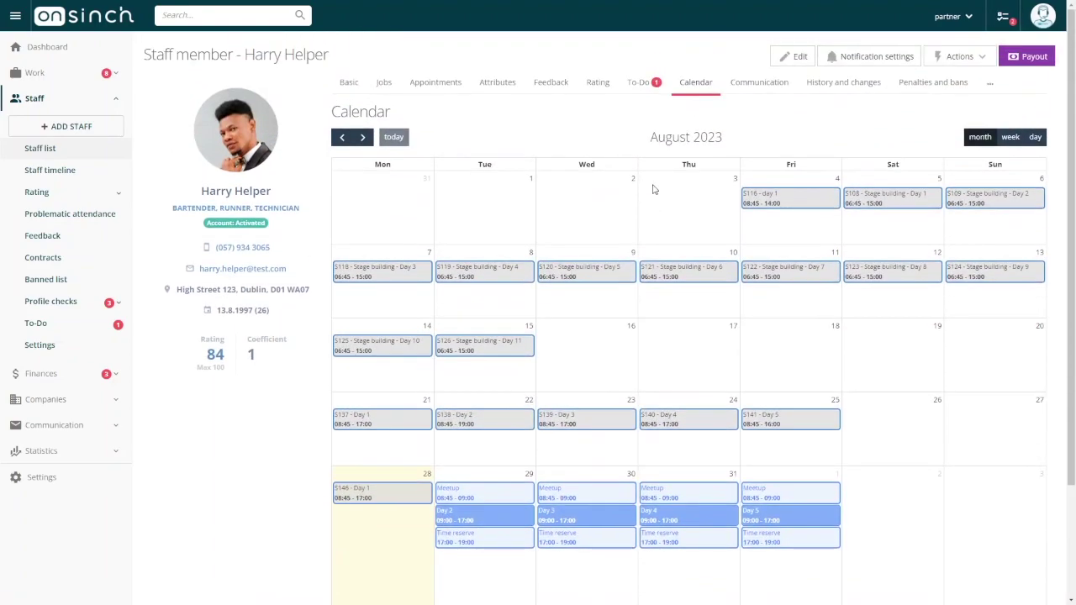
left_click(756, 90)
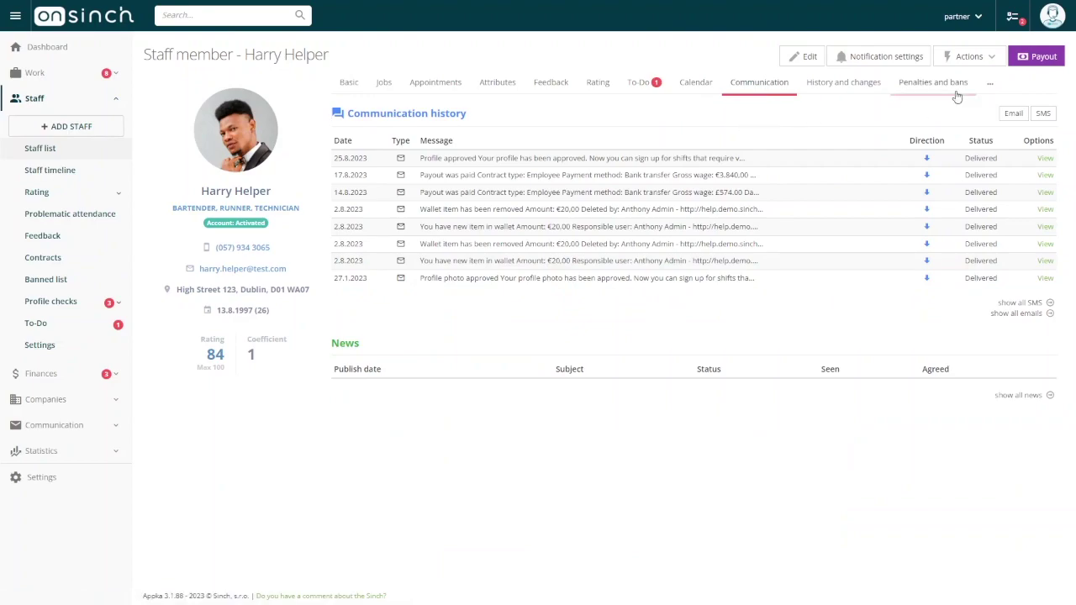
mouse_move(990, 84)
left_click(933, 110)
- Search 'red' and open the RedBeast Energy company detail
left_click(203, 18)
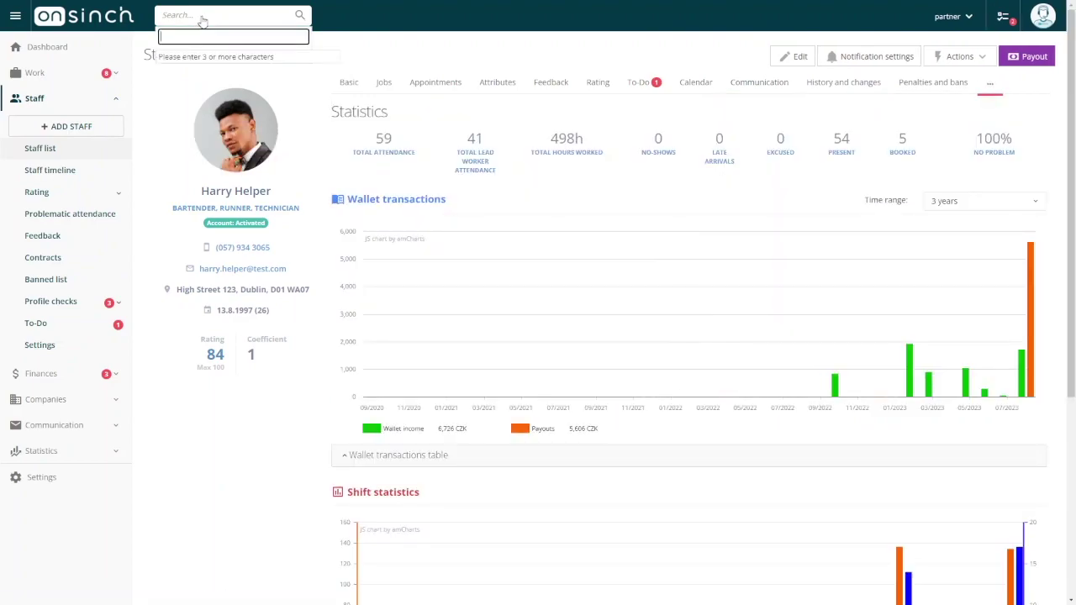
type("red")
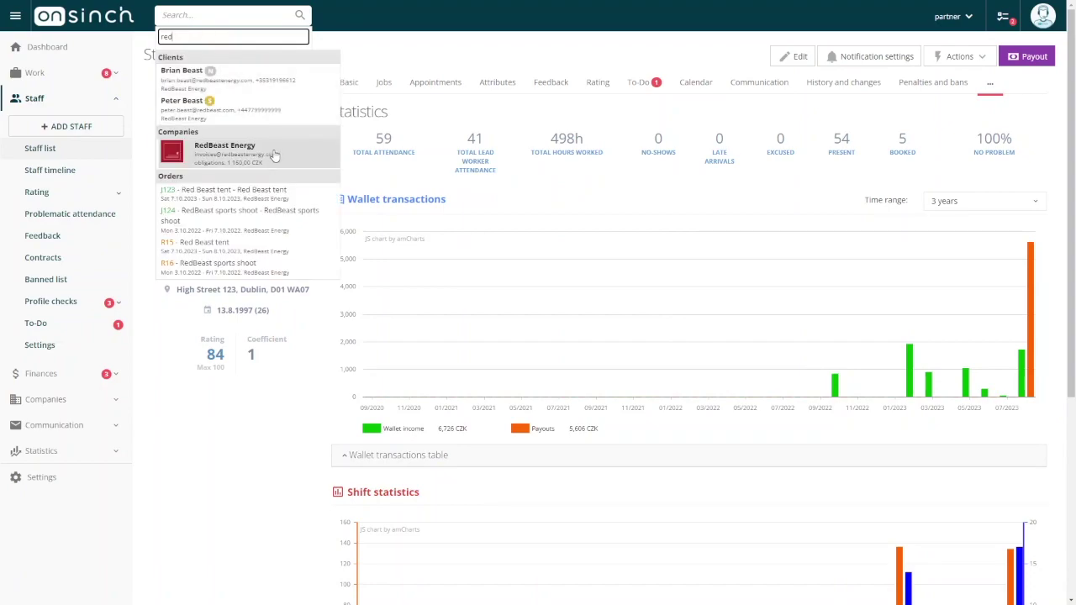
left_click(274, 156)
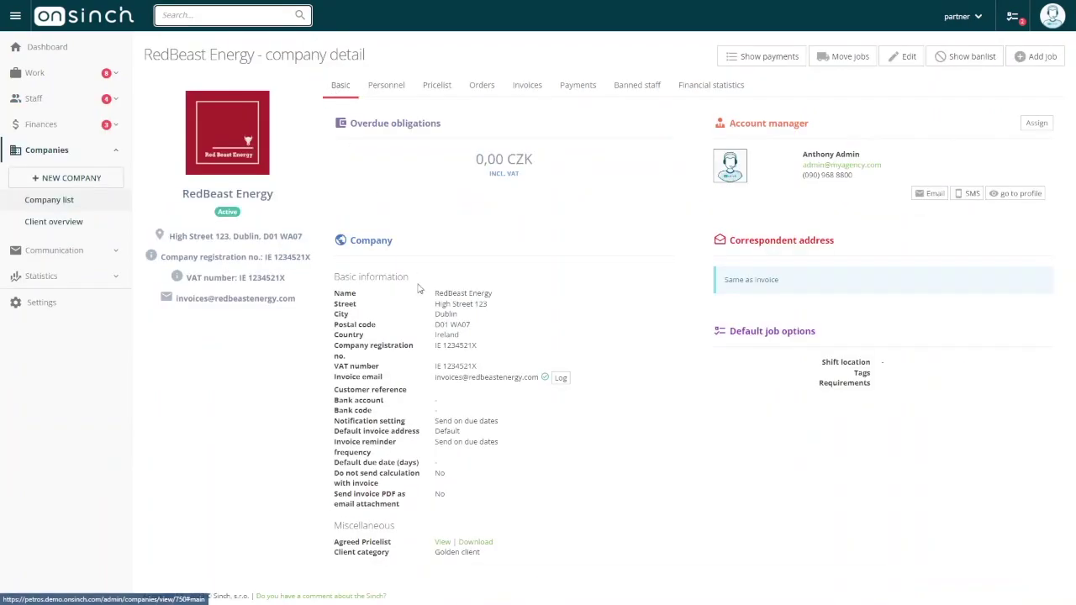
- Review RedBeast Energy's personnel, pricelists, orders, invoices, payments and financial statistics
left_click(393, 86)
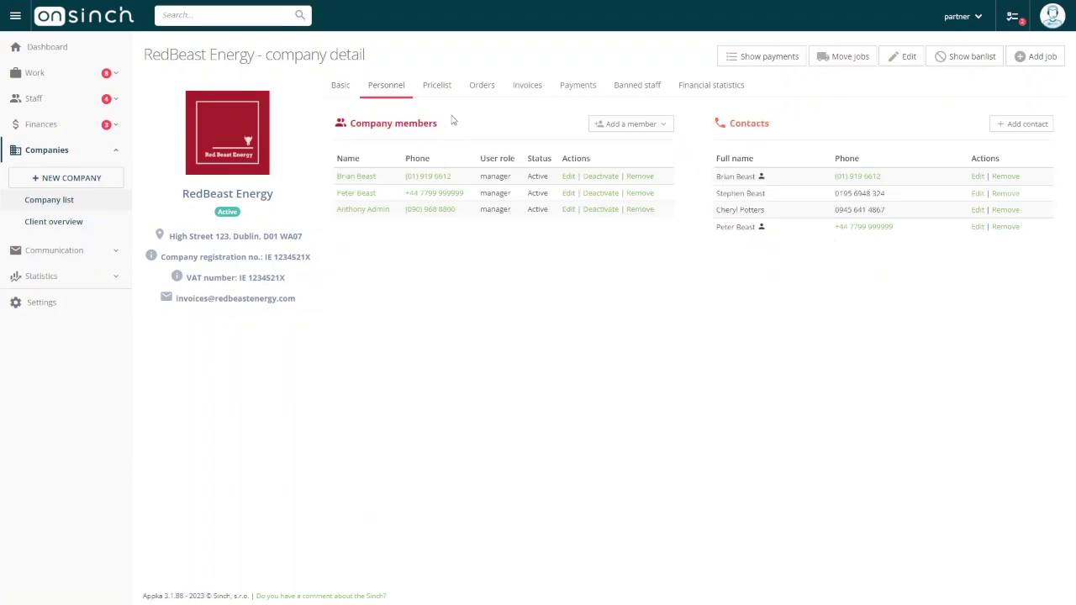
left_click(450, 91)
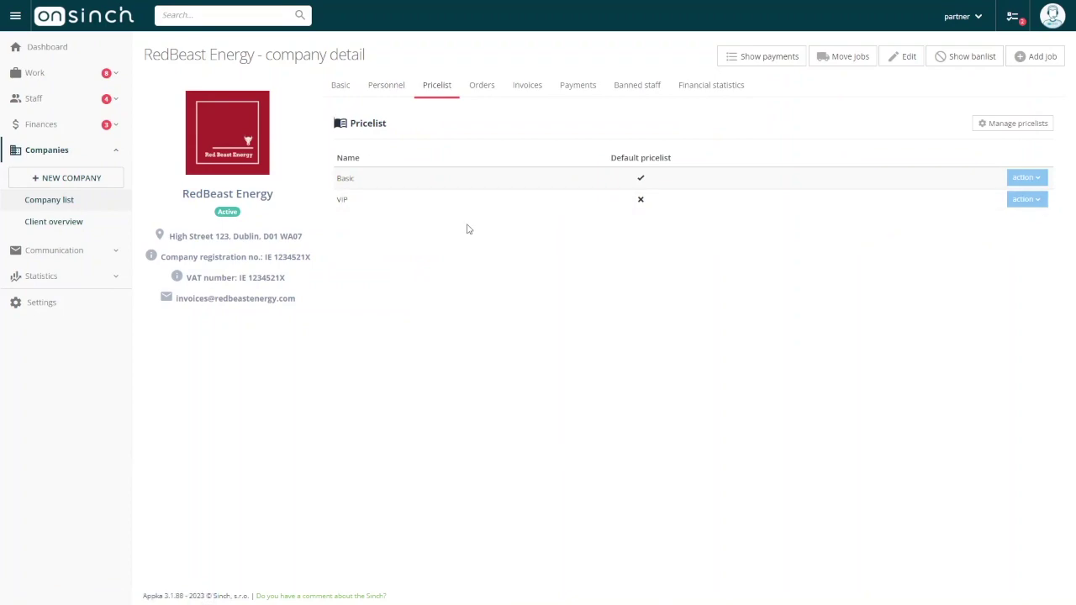
left_click(492, 94)
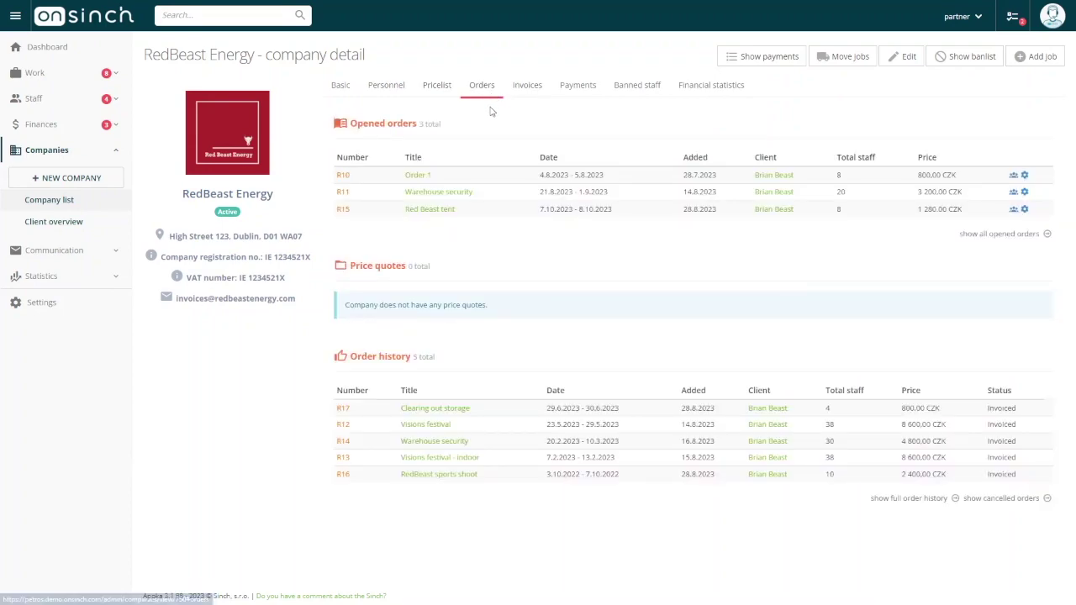
left_click(546, 90)
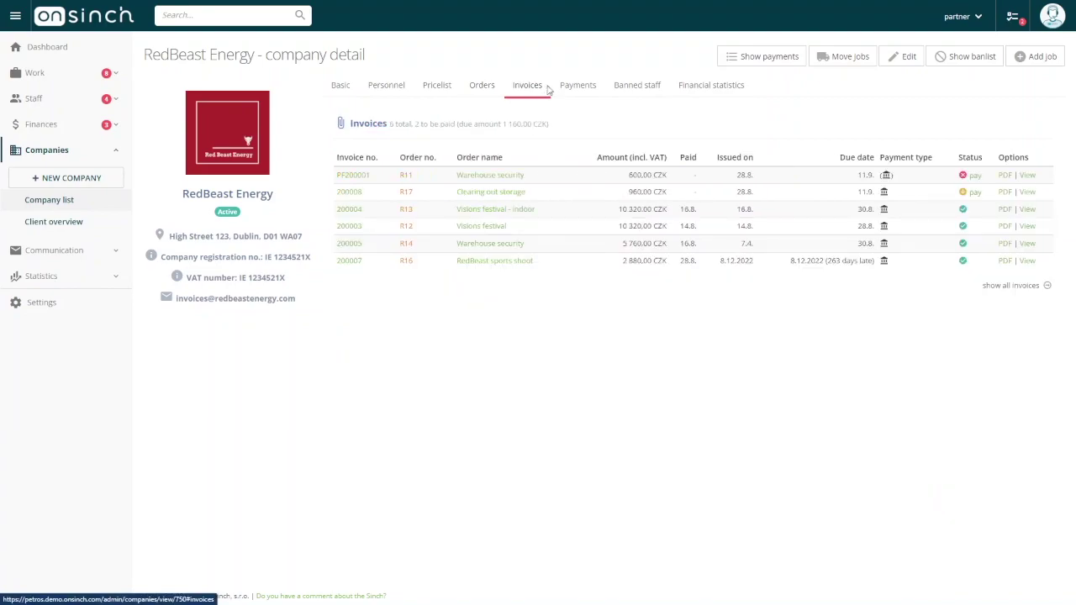
left_click(577, 87)
left_click(710, 87)
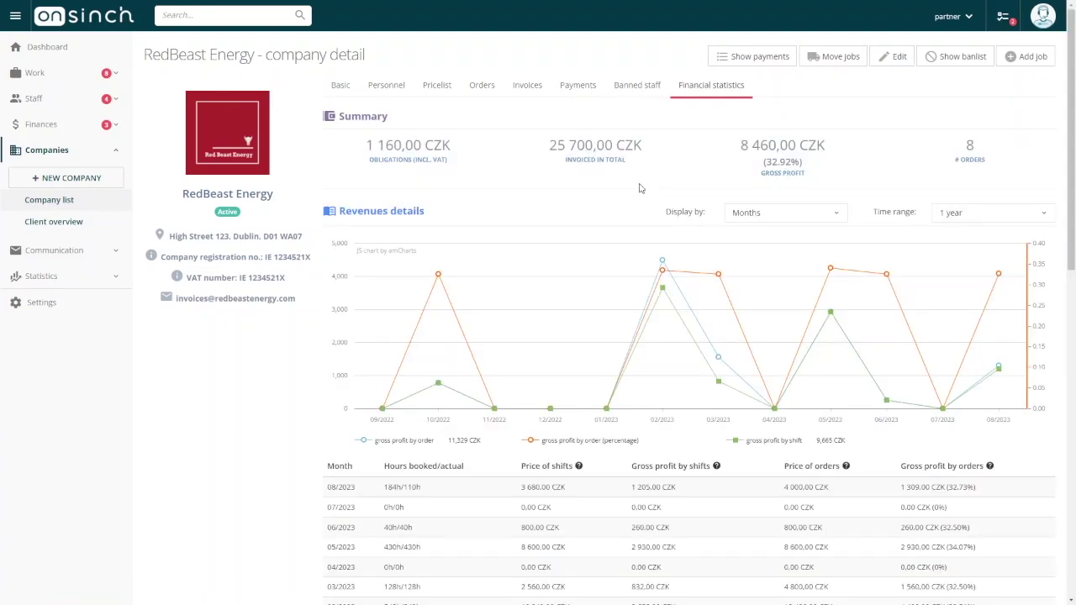
scroll(639, 188, "down", 8)
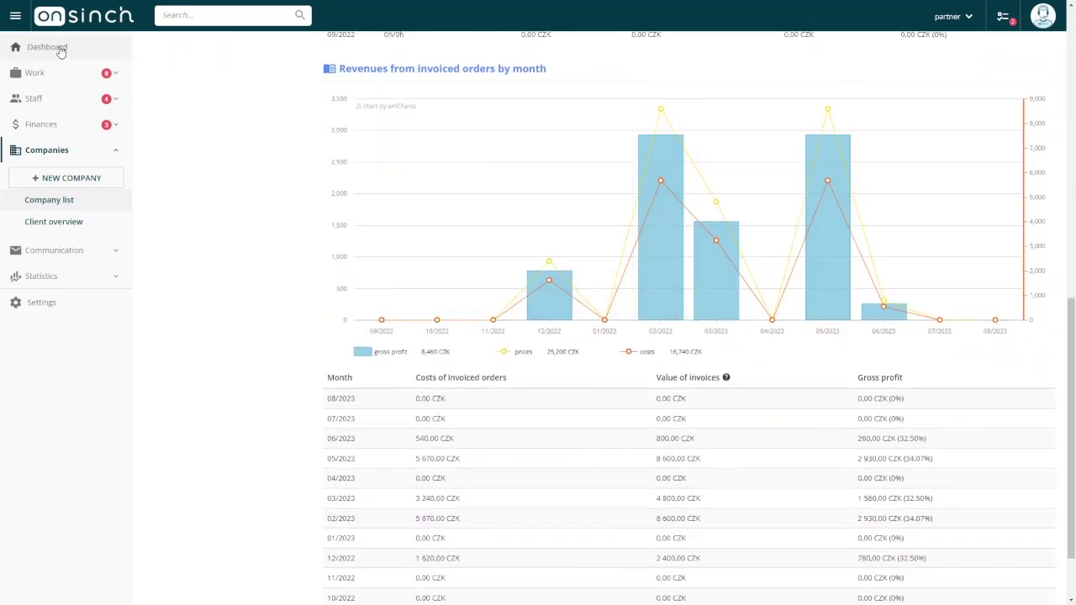
- Return to the Dashboard and scroll down to the running and upcoming shifts
left_click(71, 50)
scroll(439, 301, "down", 5)
scroll(439, 301, "down", 2)
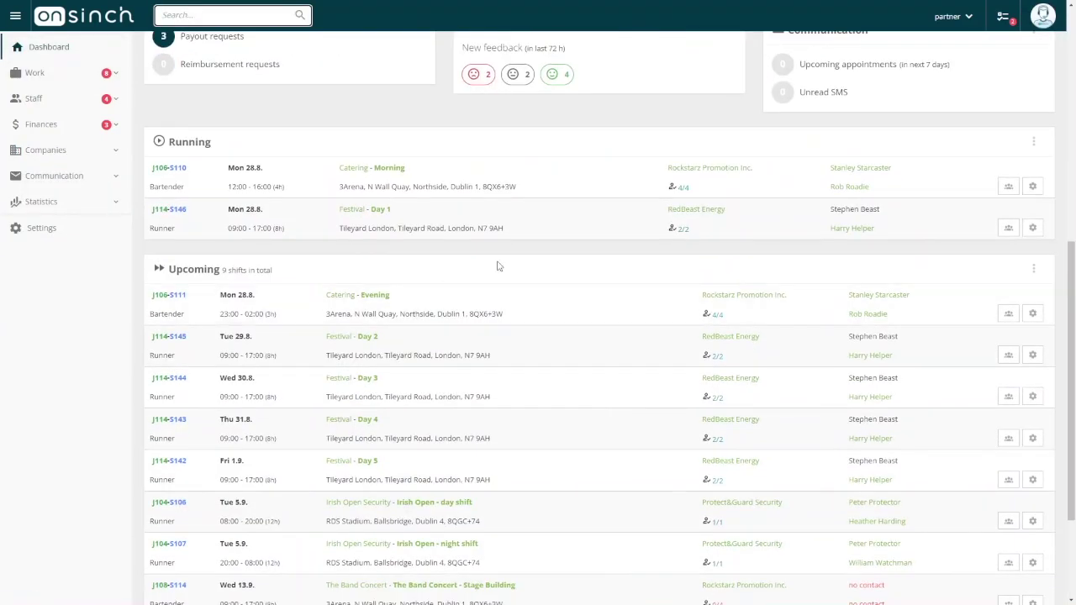
- Open the J114 Festival job from the running Day 1 shift and view Day 1's location map
left_click(582, 222)
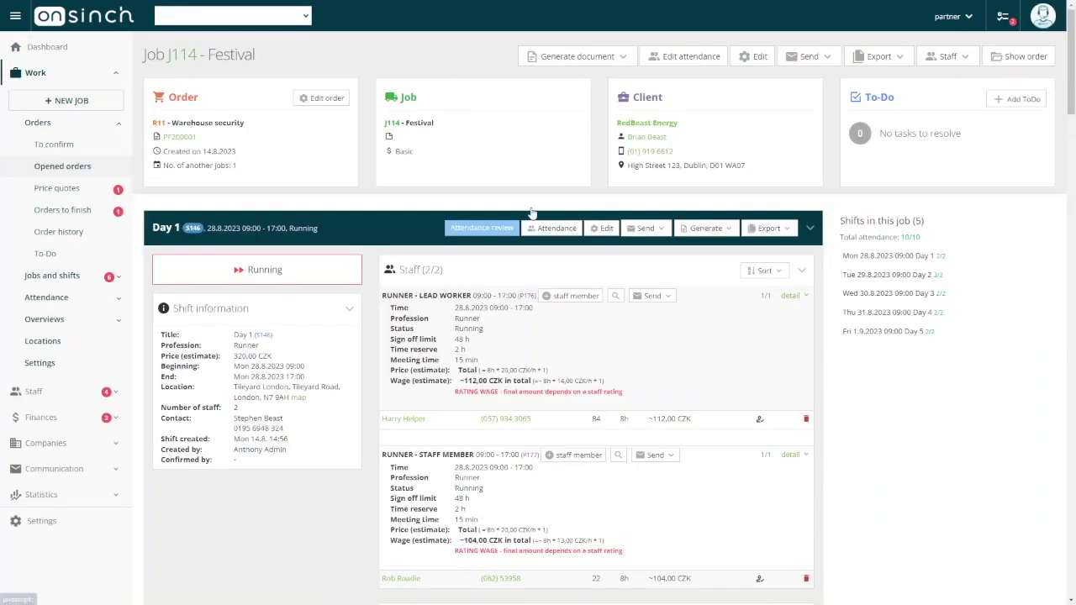
left_click(375, 105)
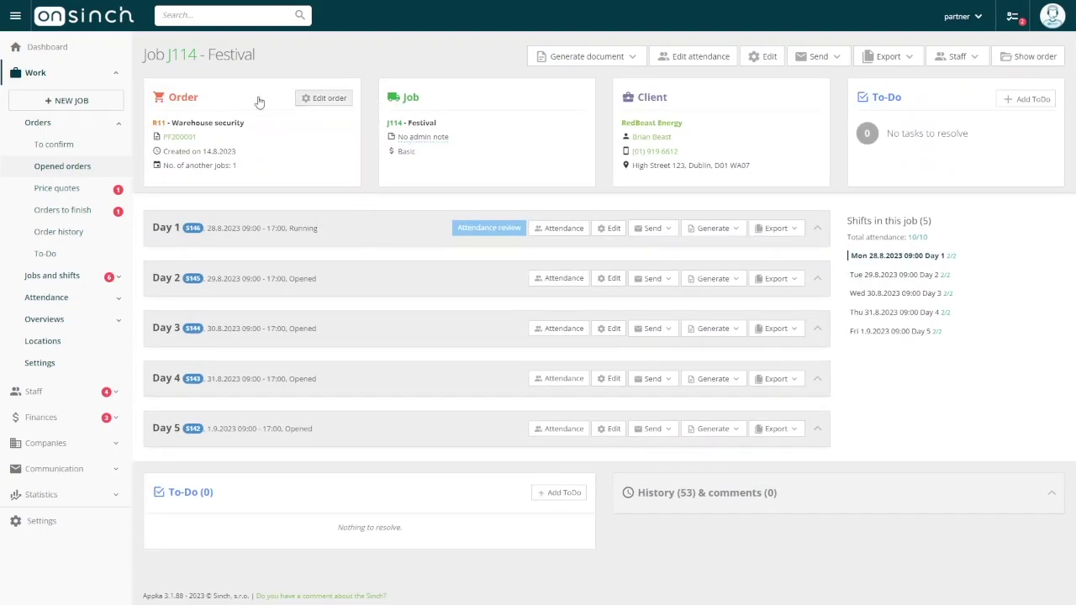
left_click(372, 241)
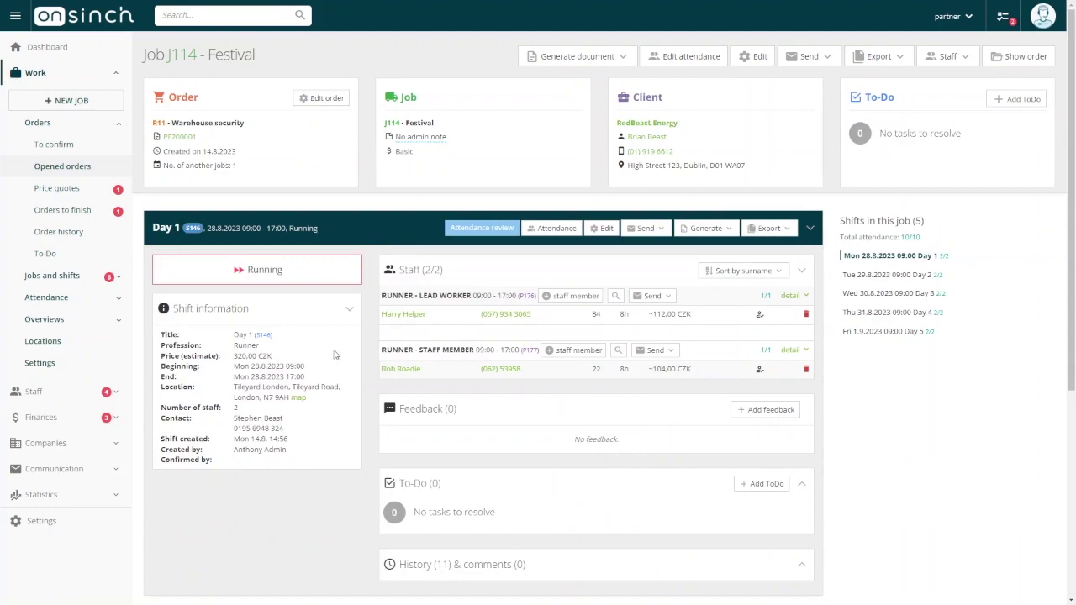
left_click(301, 398)
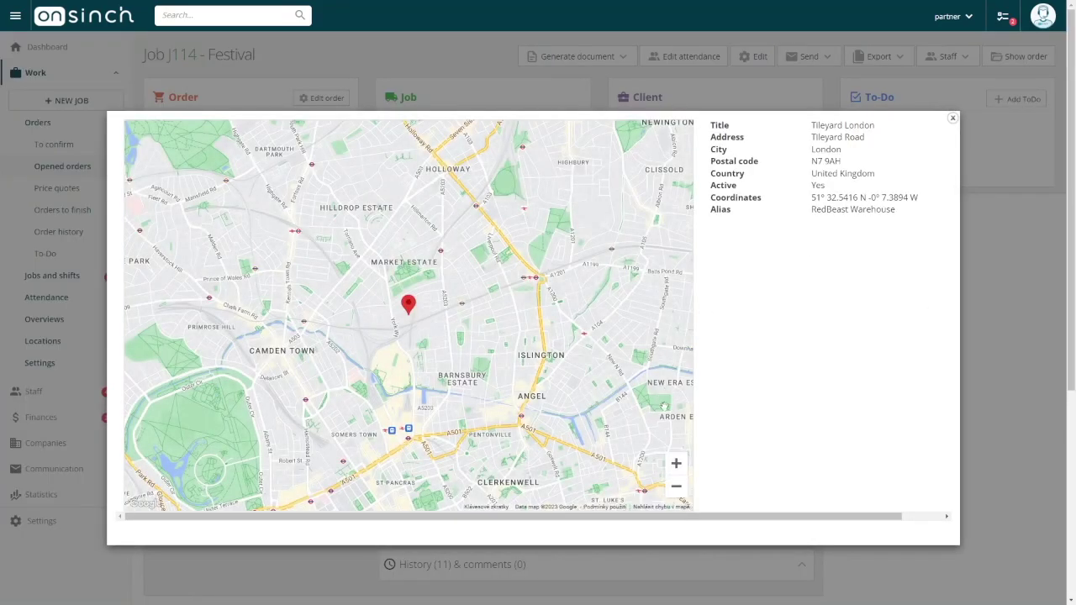
left_click(677, 464)
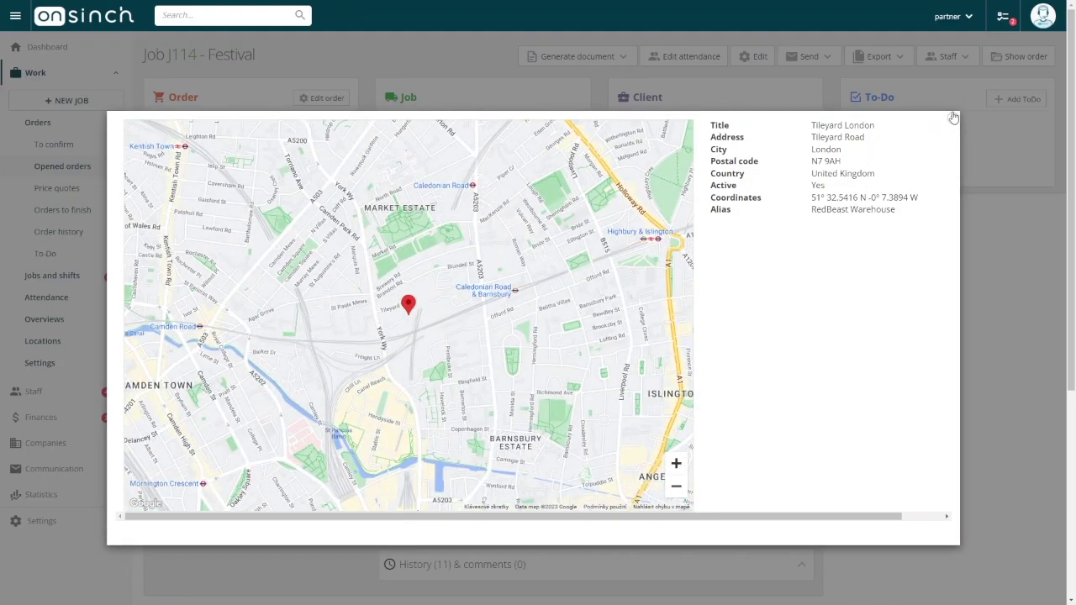
left_click(952, 118)
- Check Day 1's Export, Generate and Send options, collapse Day 1, and view the job's document options
left_click(785, 227)
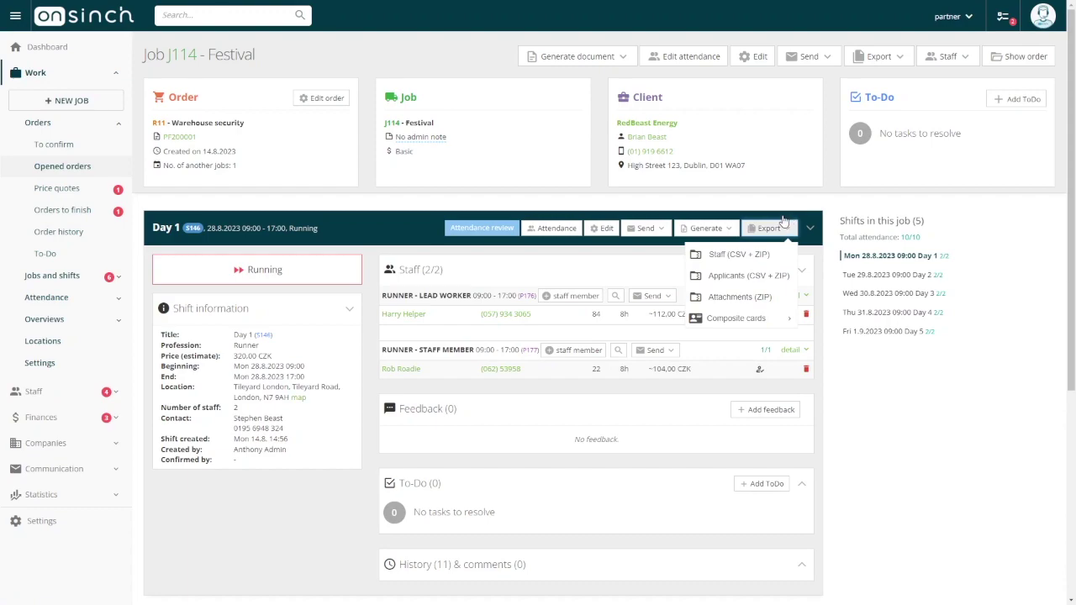
left_click(702, 231)
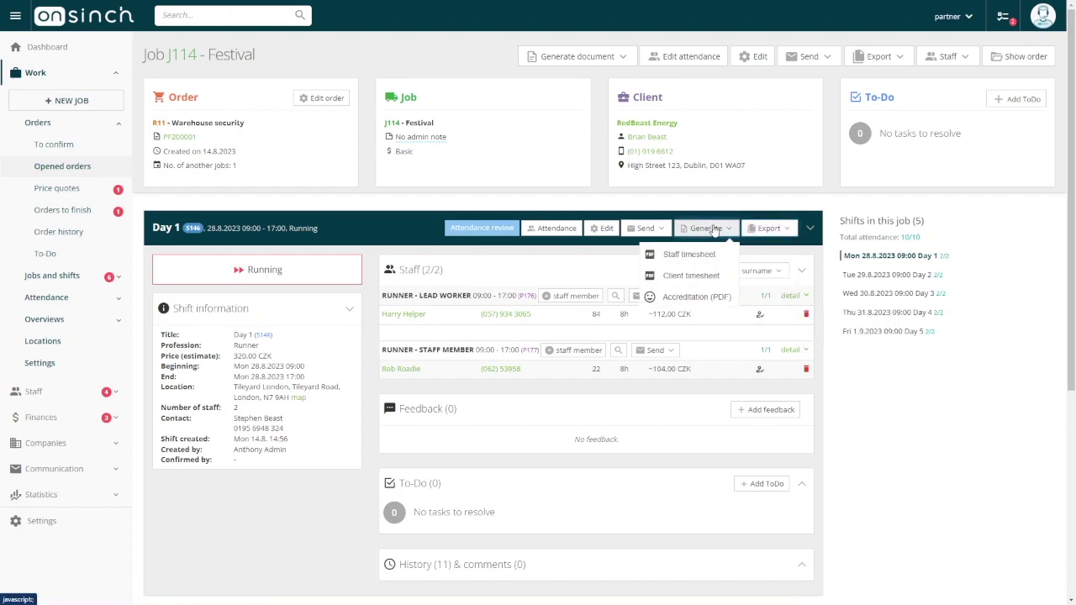
left_click(655, 232)
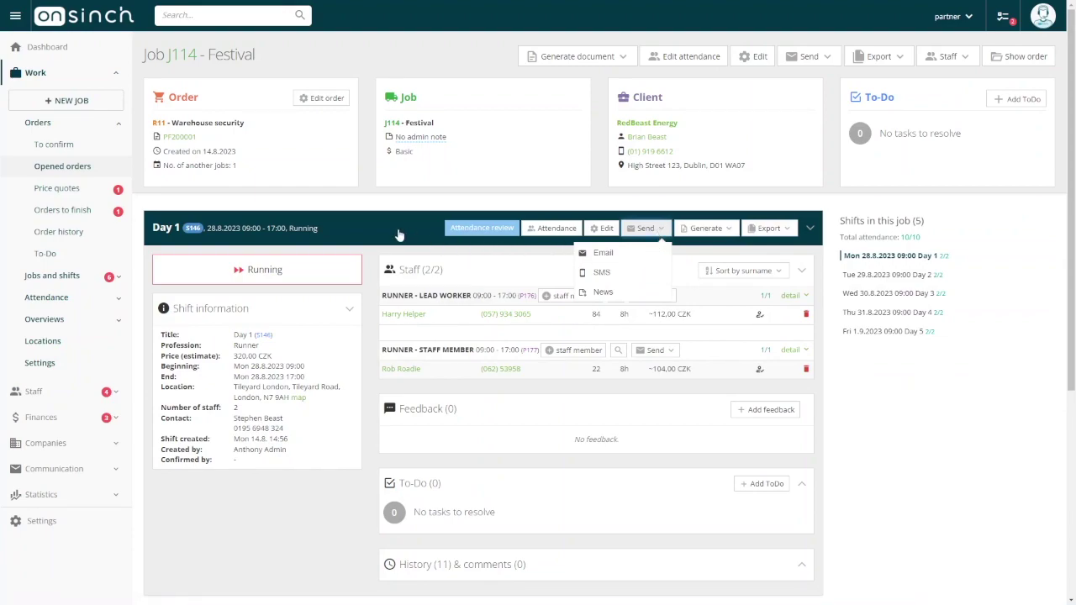
left_click(655, 217)
left_click(593, 60)
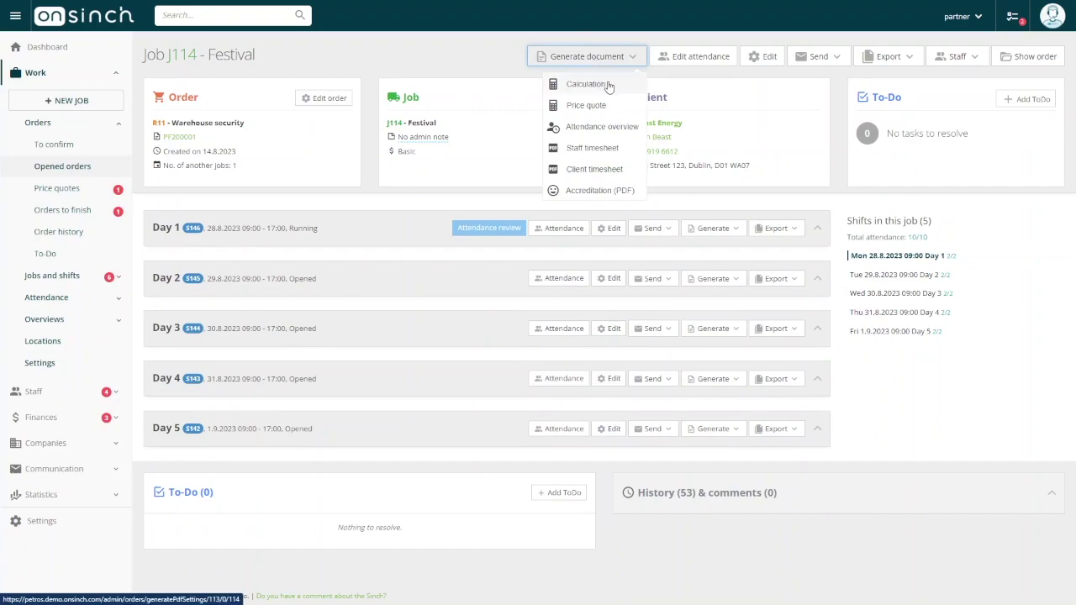
- Head back to the Dashboard from the J114 Festival job page
left_click(80, 51)
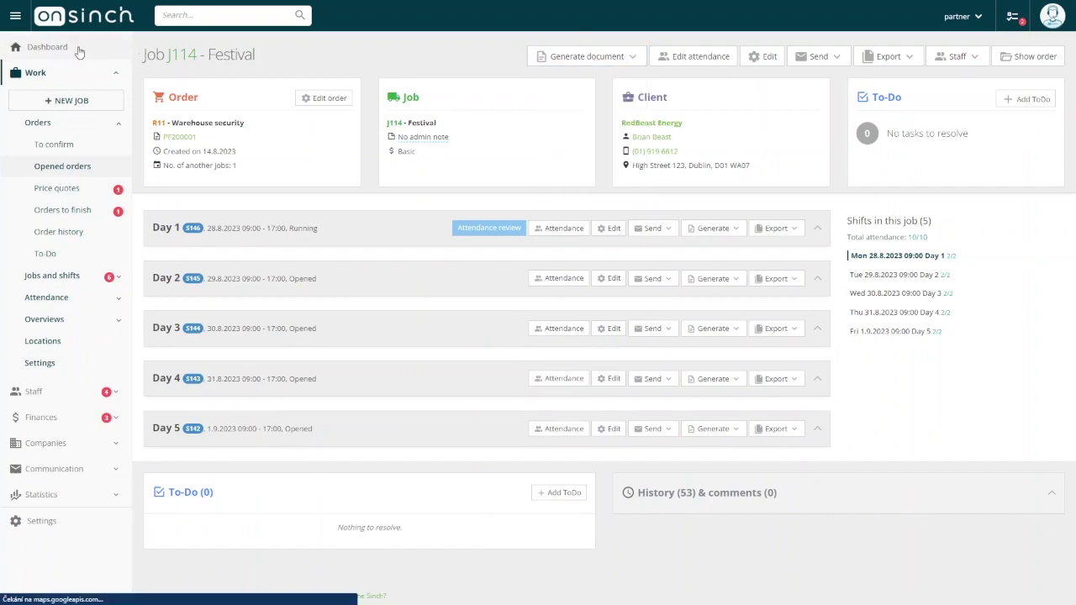